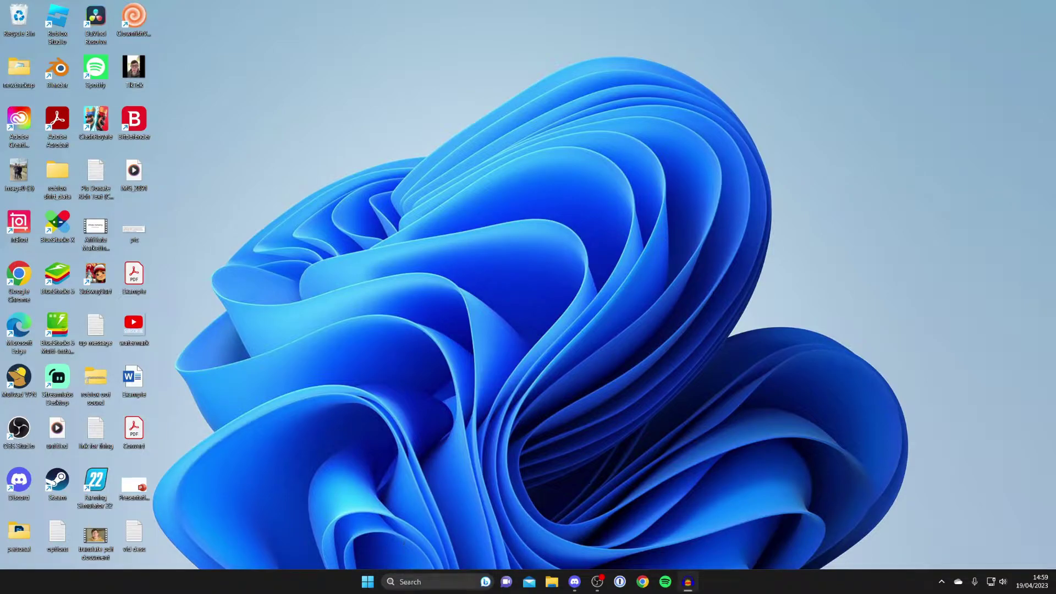
- Reach Printers & scanners via search and Bluetooth & devices, then the Canon MG4200 printer's details
{"action": "key", "text": "super+s"}
{"action": "type", "text": "printe"}
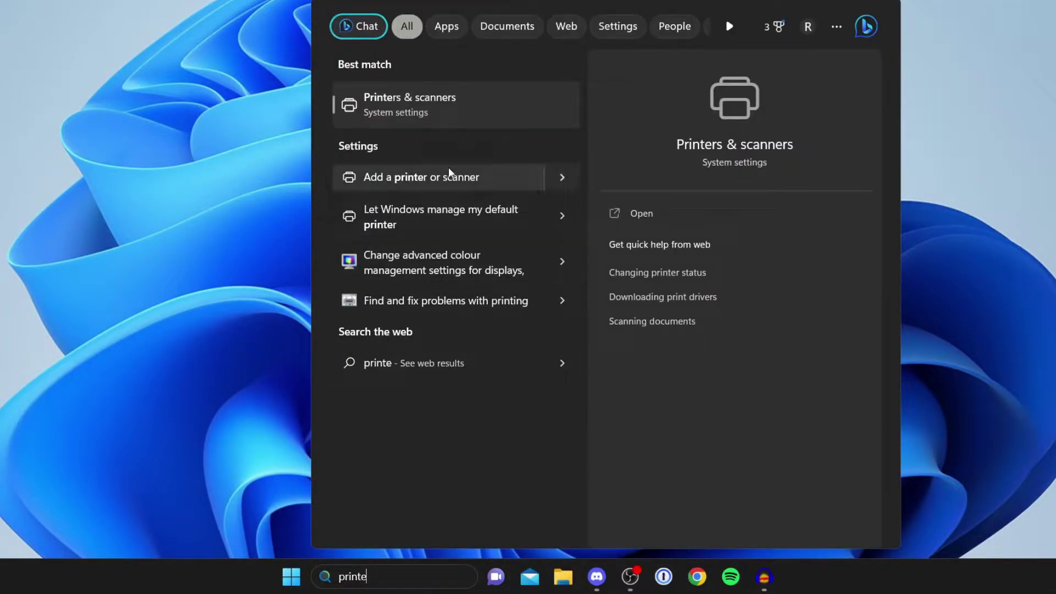
{"action": "left_click", "coordinate": [450, 186]}
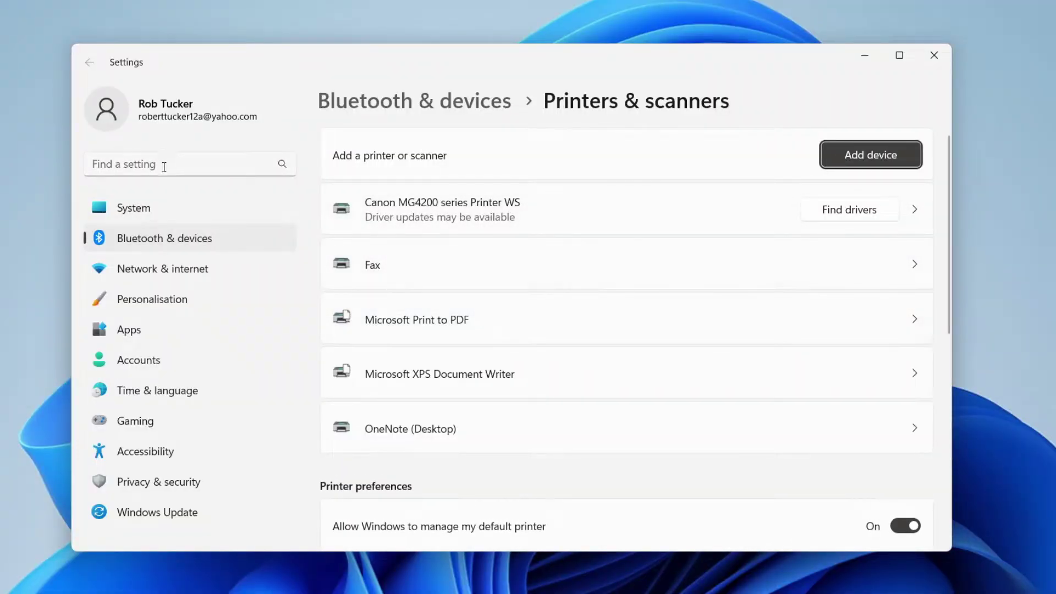
{"action": "left_click", "coordinate": [161, 202]}
{"action": "left_click", "coordinate": [175, 241]}
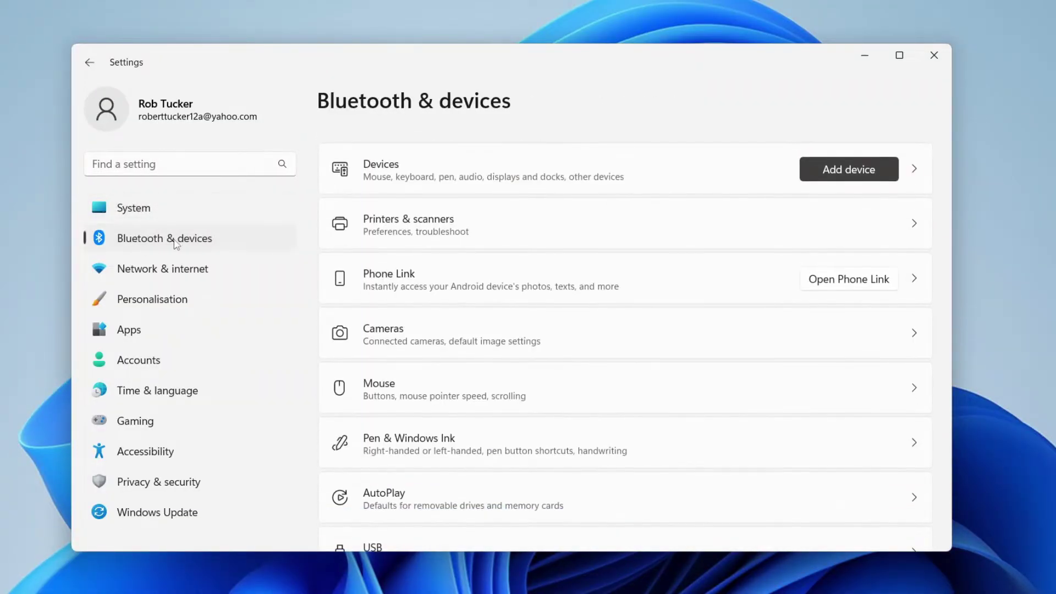
{"action": "left_click", "coordinate": [450, 233]}
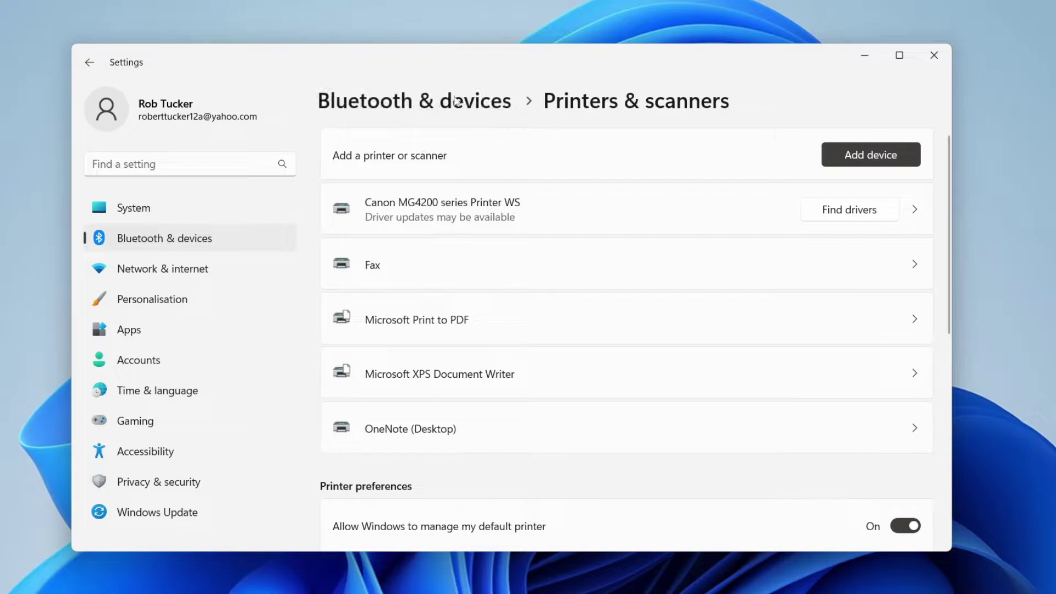
{"action": "left_click", "coordinate": [447, 224]}
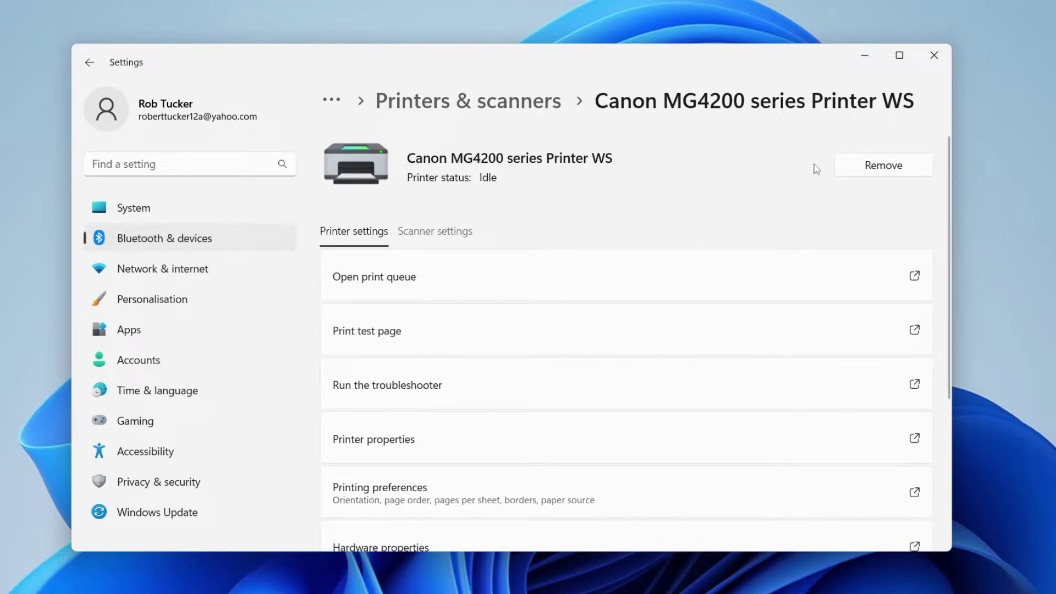
- Remove the Canon MG4200 series Printer WS and confirm with Yes
{"action": "left_click", "coordinate": [888, 174]}
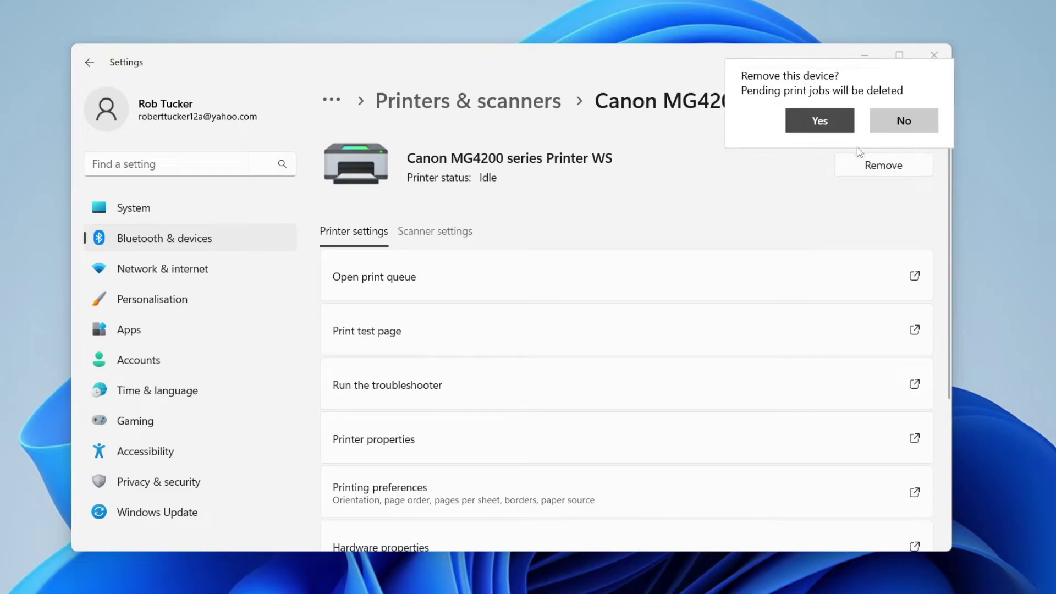
{"action": "left_click", "coordinate": [843, 125]}
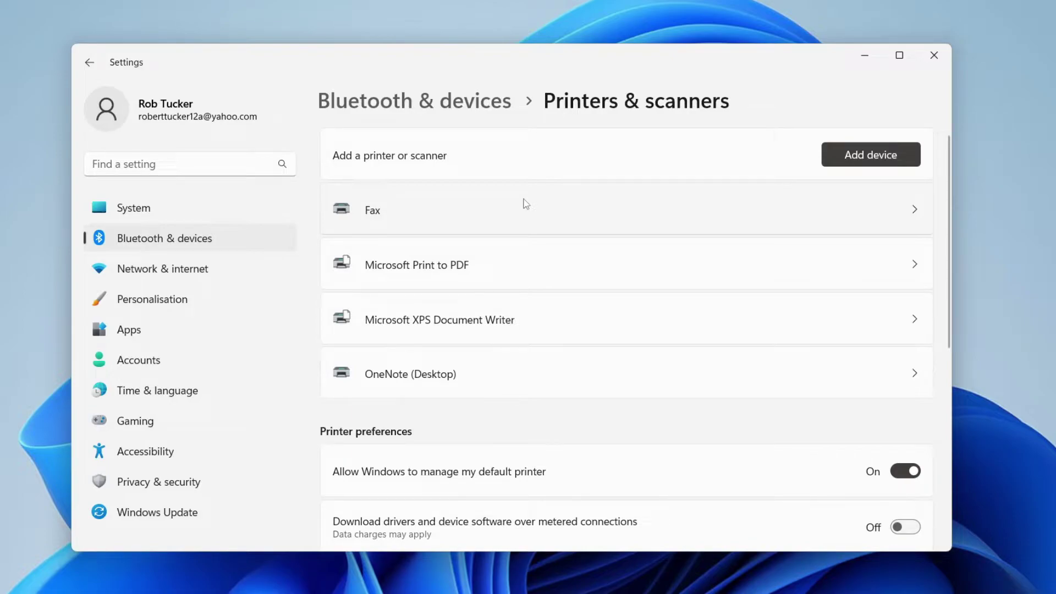
- Scan for devices and add the detected MG4200 series _06A0D7000000 printer
{"action": "left_click", "coordinate": [858, 153]}
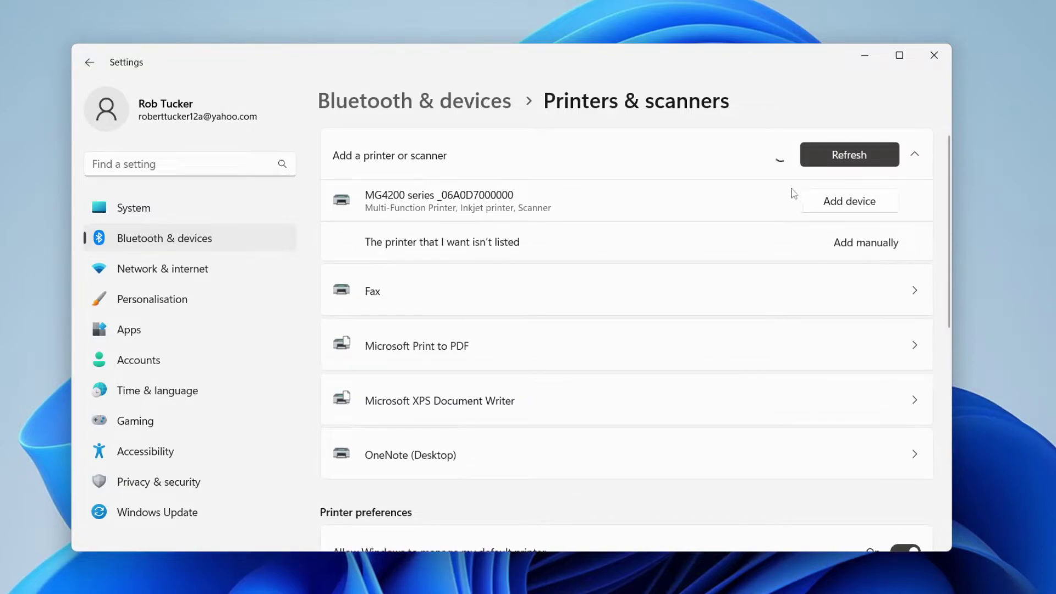
{"action": "left_click", "coordinate": [848, 202]}
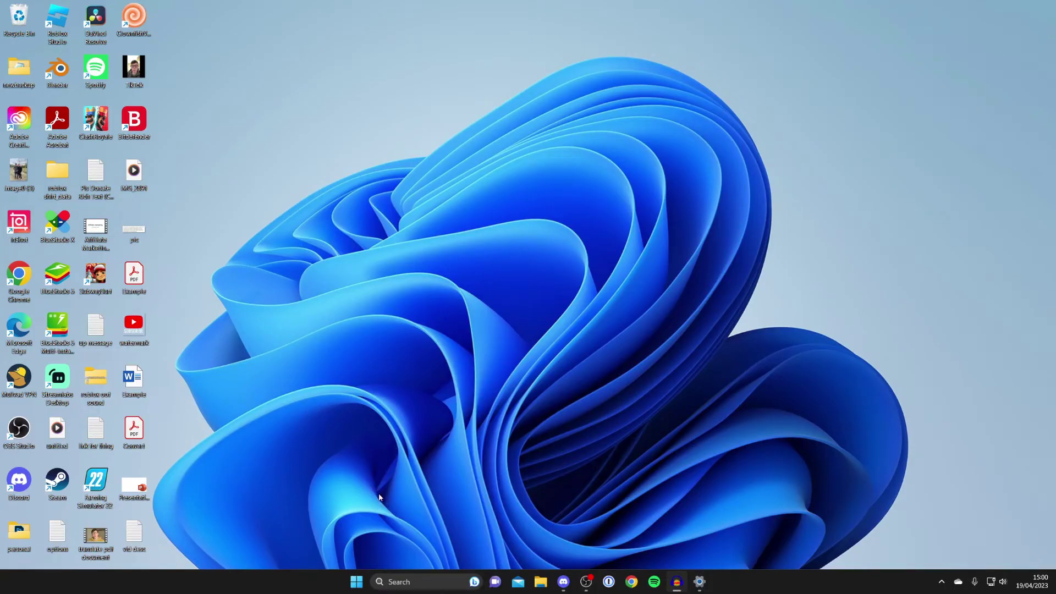
- Reach Other troubleshooters from a 'trouble' search and start the Printer troubleshooter
{"action": "left_click", "coordinate": [384, 581]}
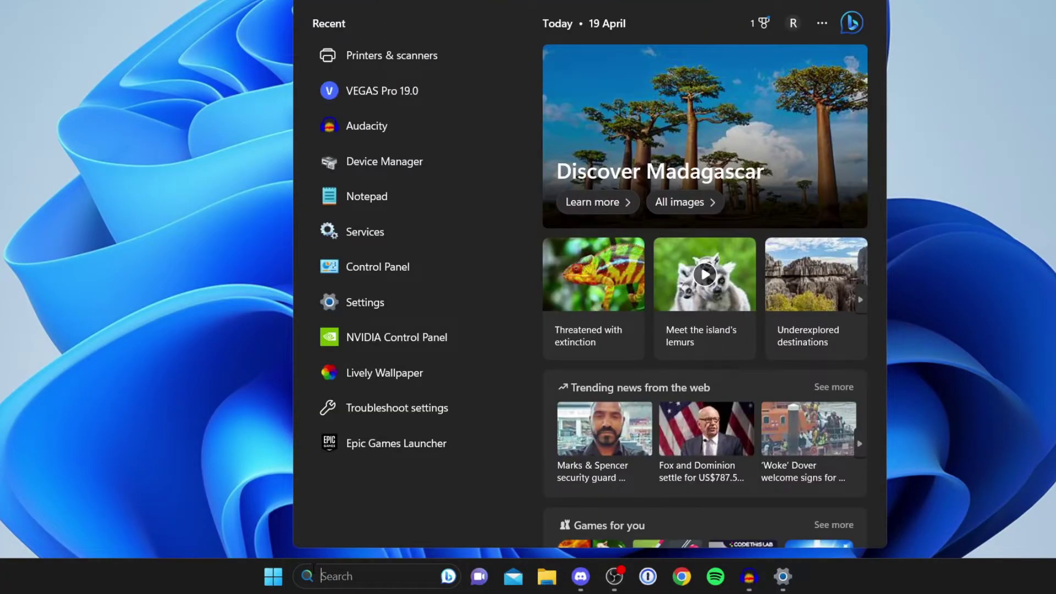
{"action": "type", "text": "trouble"}
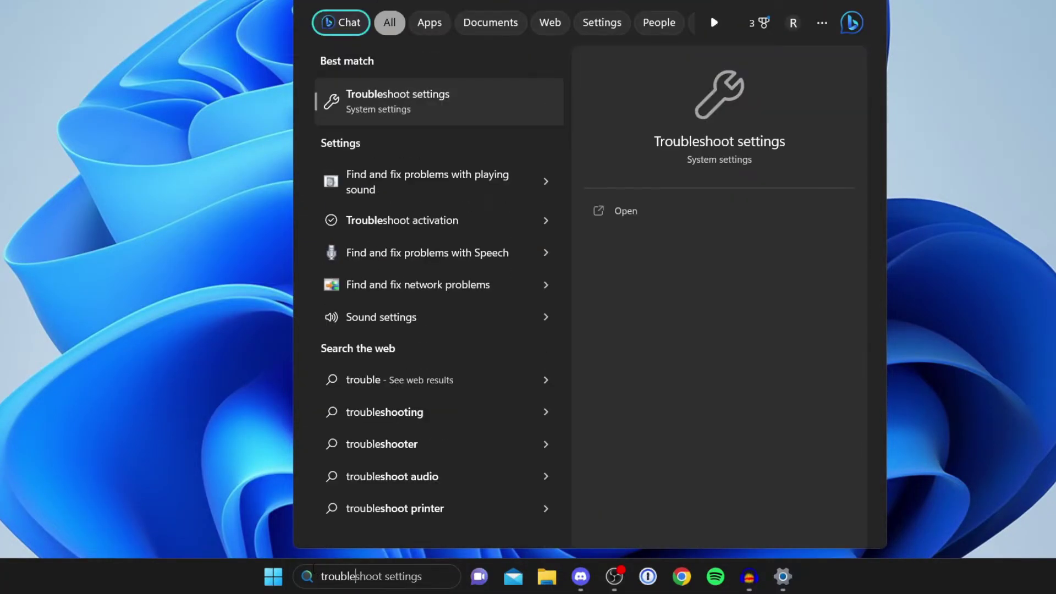
{"action": "left_click", "coordinate": [459, 106]}
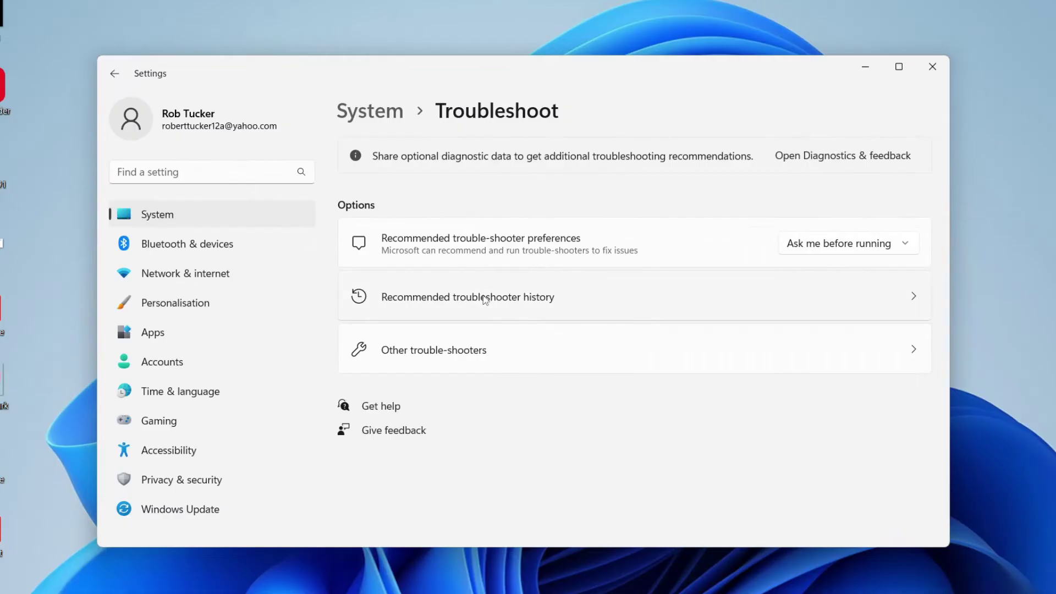
{"action": "left_click", "coordinate": [472, 350]}
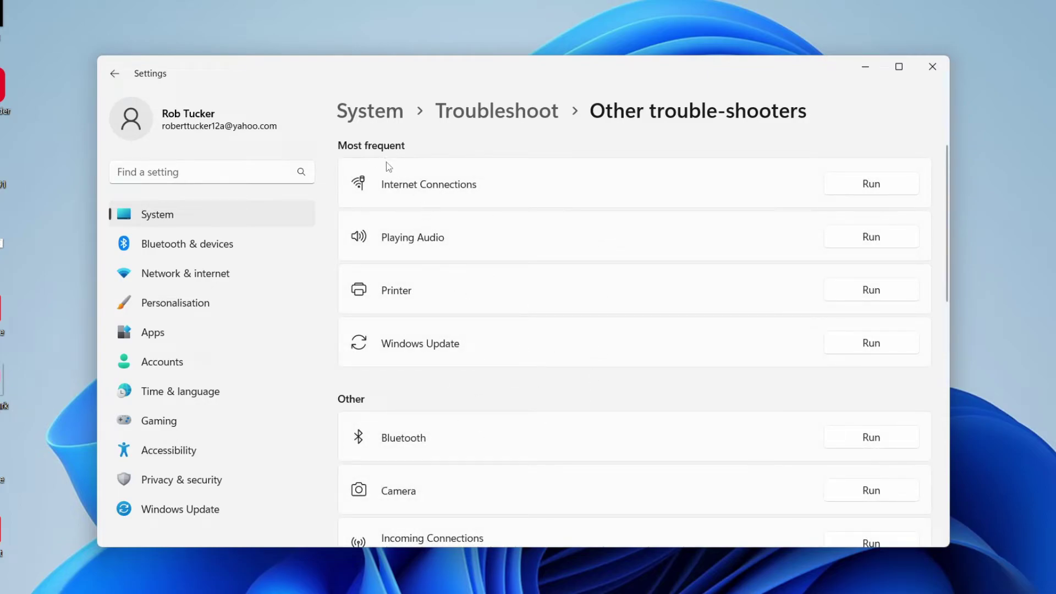
{"action": "scroll", "coordinate": [395, 295], "scroll_direction": "down", "scroll_amount": 2}
{"action": "scroll", "coordinate": [396, 290], "scroll_direction": "down", "scroll_amount": 3}
{"action": "scroll", "coordinate": [396, 290], "scroll_direction": "down", "scroll_amount": 1}
{"action": "scroll", "coordinate": [419, 284], "scroll_direction": "down", "scroll_amount": 1}
{"action": "scroll", "coordinate": [419, 285], "scroll_direction": "down", "scroll_amount": 1}
{"action": "scroll", "coordinate": [437, 306], "scroll_direction": "up", "scroll_amount": 6}
{"action": "scroll", "coordinate": [412, 312], "scroll_direction": "up", "scroll_amount": 1}
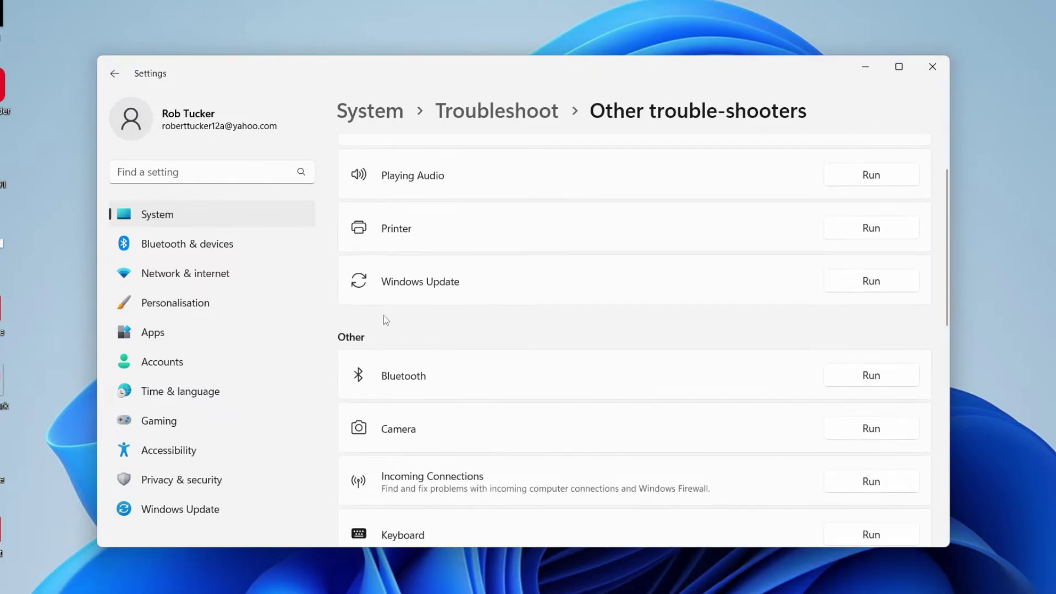
{"action": "scroll", "coordinate": [507, 345], "scroll_direction": "up", "scroll_amount": 1}
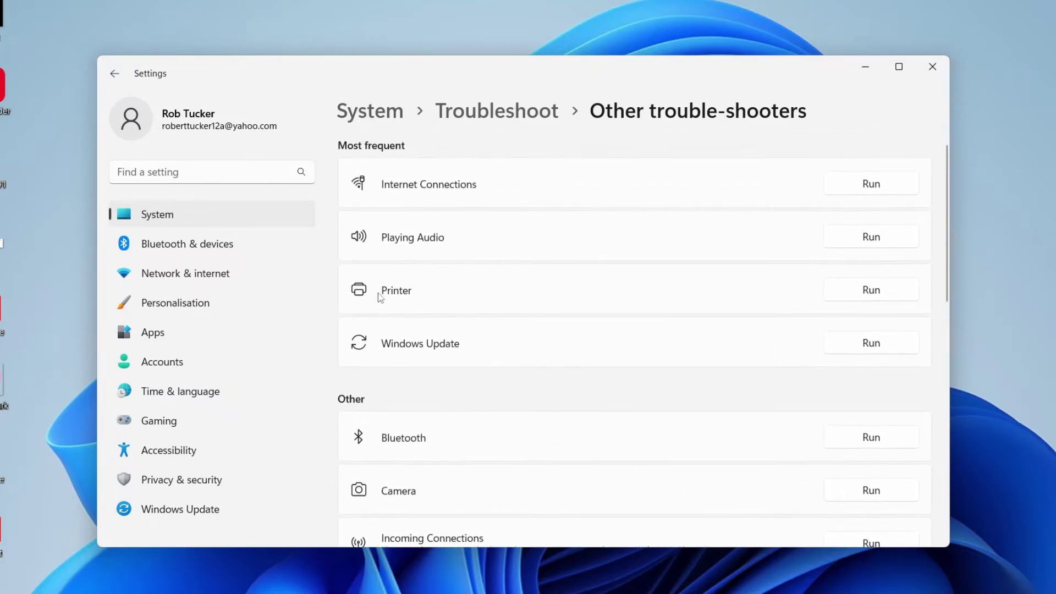
{"action": "left_click", "coordinate": [869, 293]}
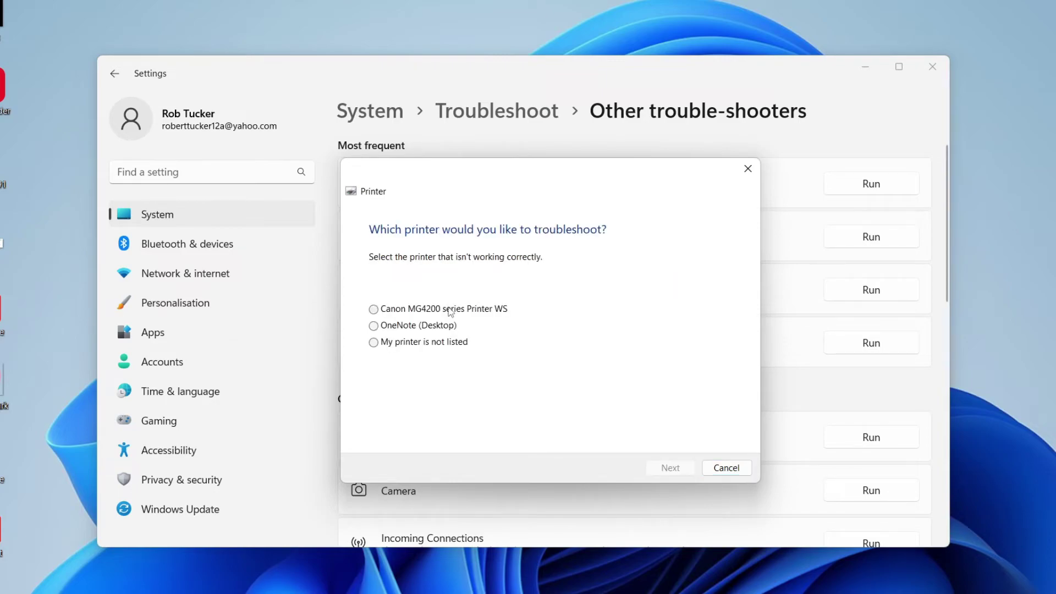
- Troubleshoot Canon MG4200 series Printer WS, then close it after no problem is identified
{"action": "left_click", "coordinate": [450, 309]}
{"action": "left_click", "coordinate": [672, 468]}
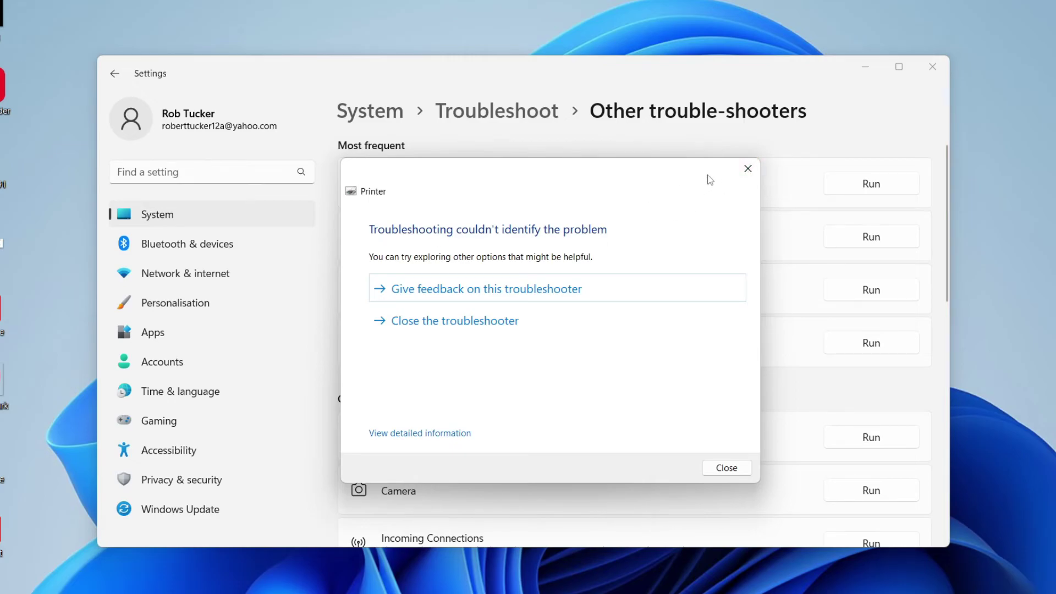
{"action": "left_click", "coordinate": [748, 169]}
- Close the Settings window, leaving the desktop
{"action": "left_click", "coordinate": [933, 68]}
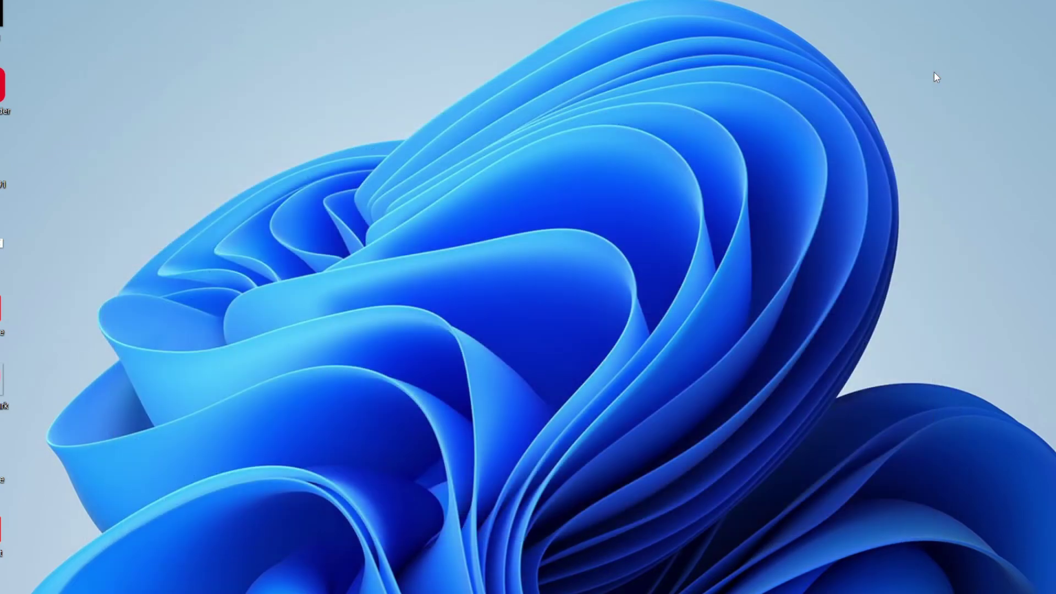